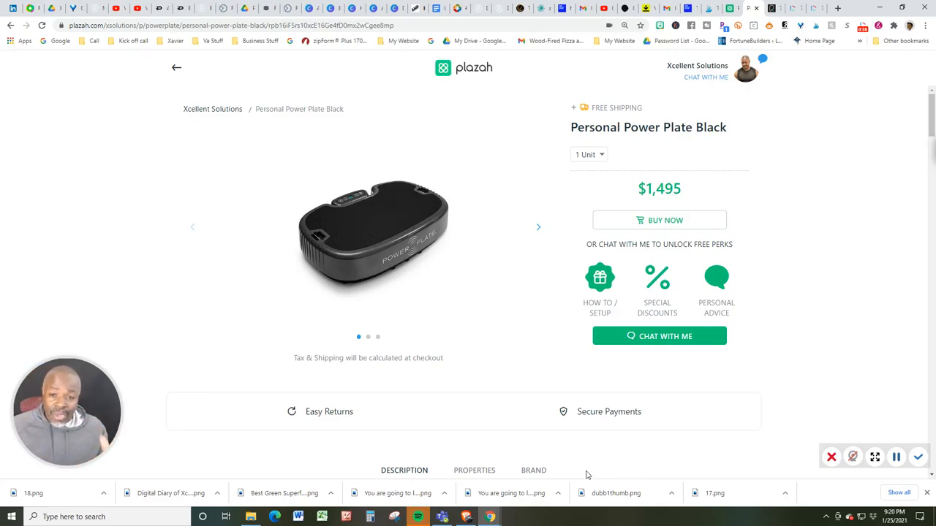
pyautogui.scroll(-2, 267, 336)
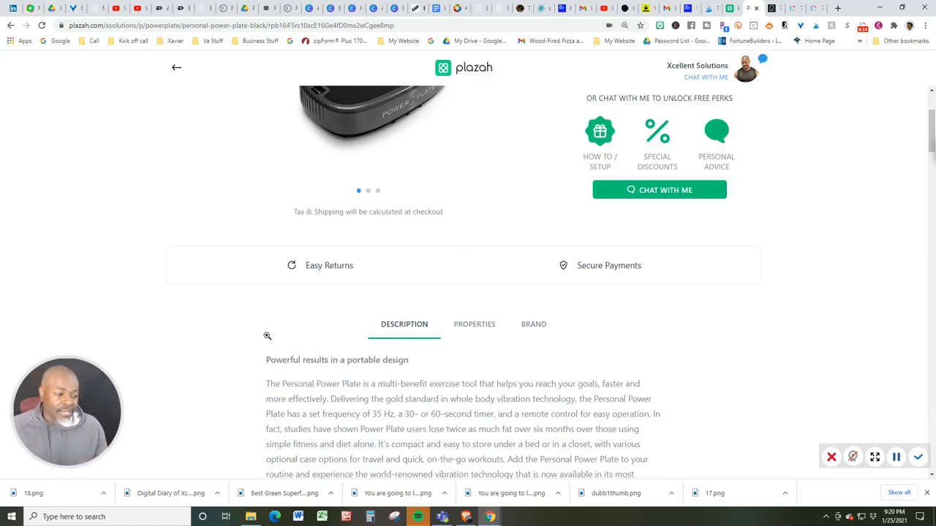
pyautogui.scroll(2, 440, 355)
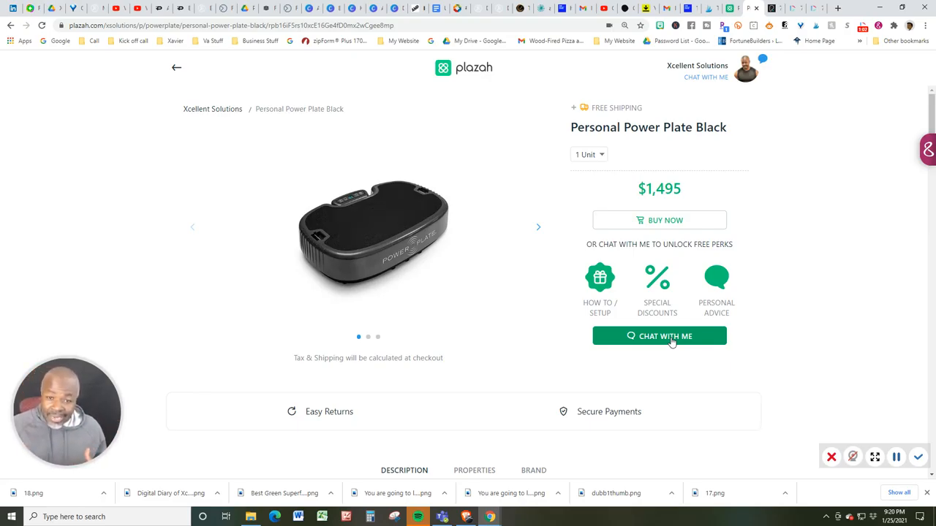
pyautogui.scroll(-2, 672, 342)
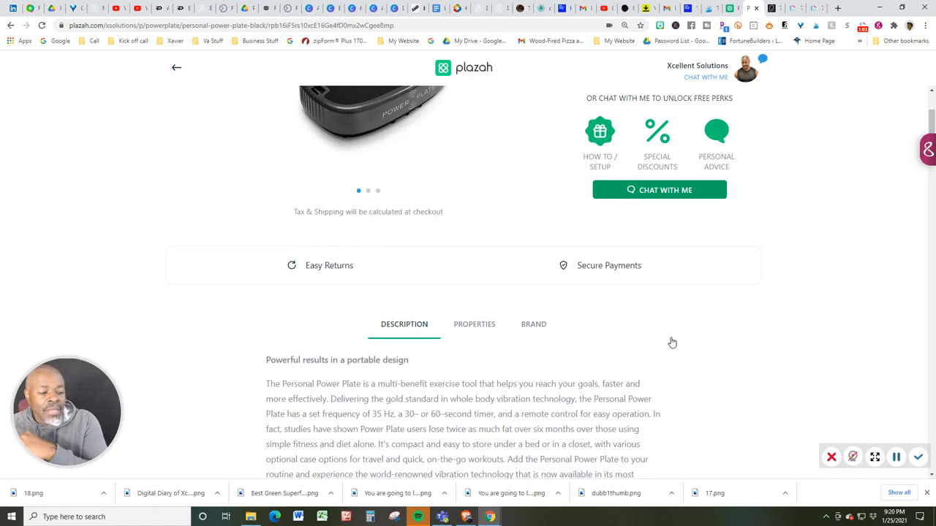
pyautogui.scroll(-1, 333, 345)
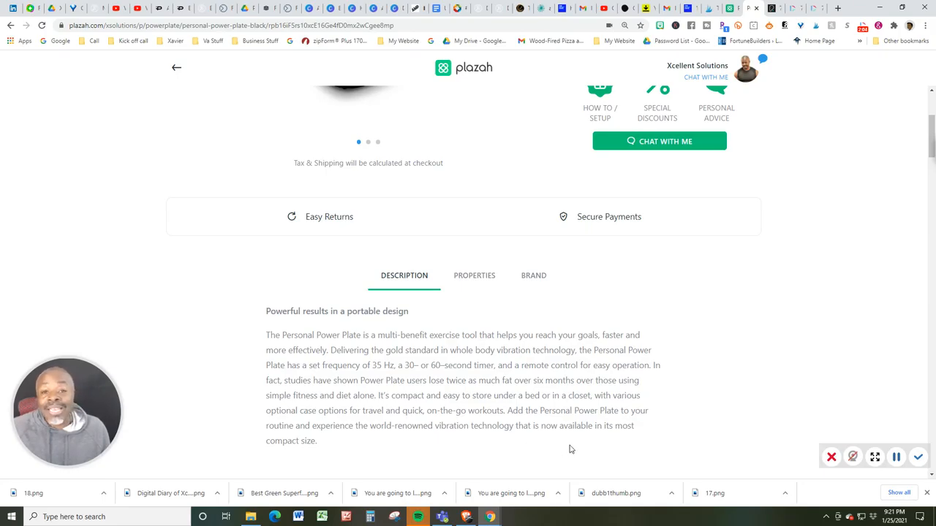
pyautogui.scroll(-3, 570, 448)
pyautogui.scroll(-3, 558, 380)
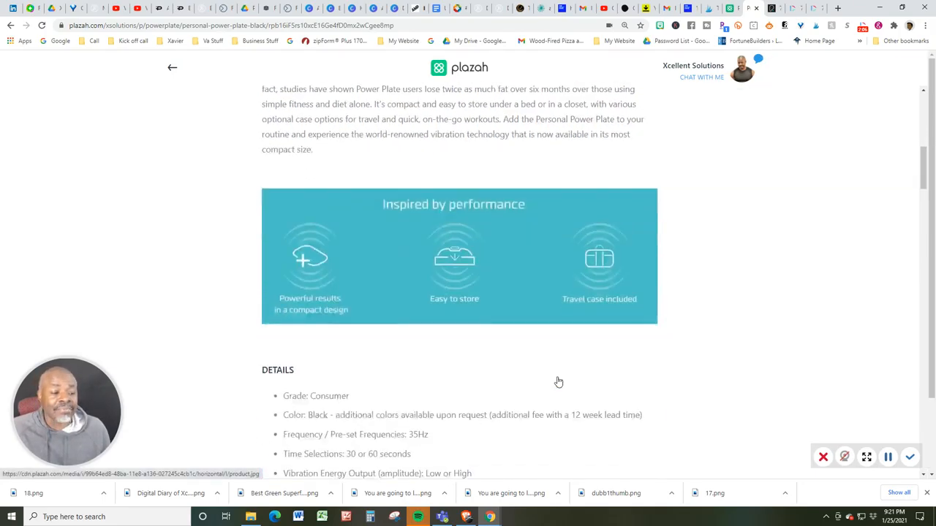
pyautogui.scroll(-2, 557, 381)
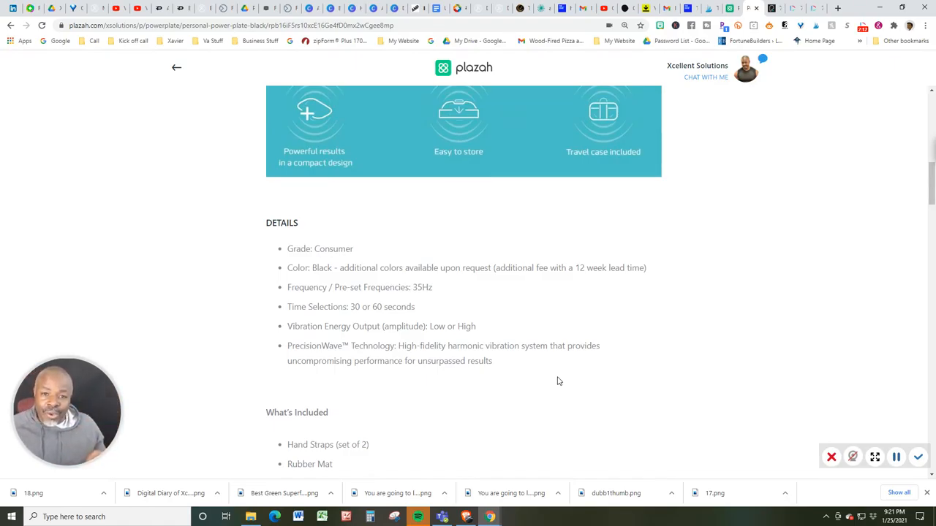
pyautogui.scroll(4, 558, 381)
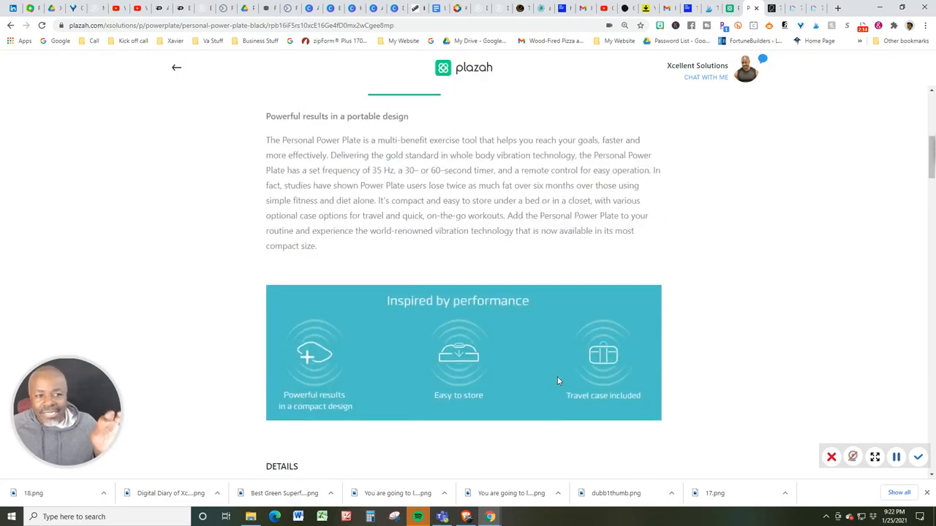
pyautogui.scroll(2, 558, 381)
pyautogui.scroll(-2, 558, 381)
pyautogui.scroll(-3, 558, 380)
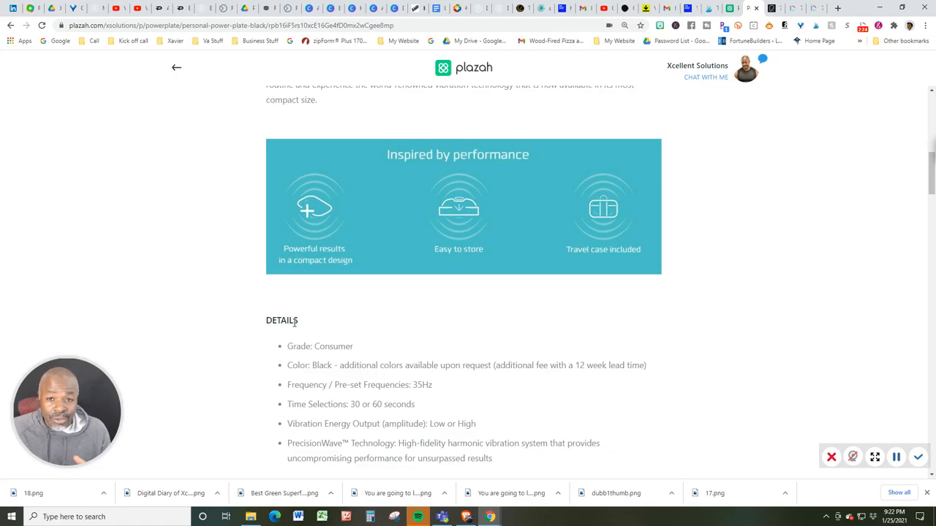
pyautogui.scroll(-1, 294, 323)
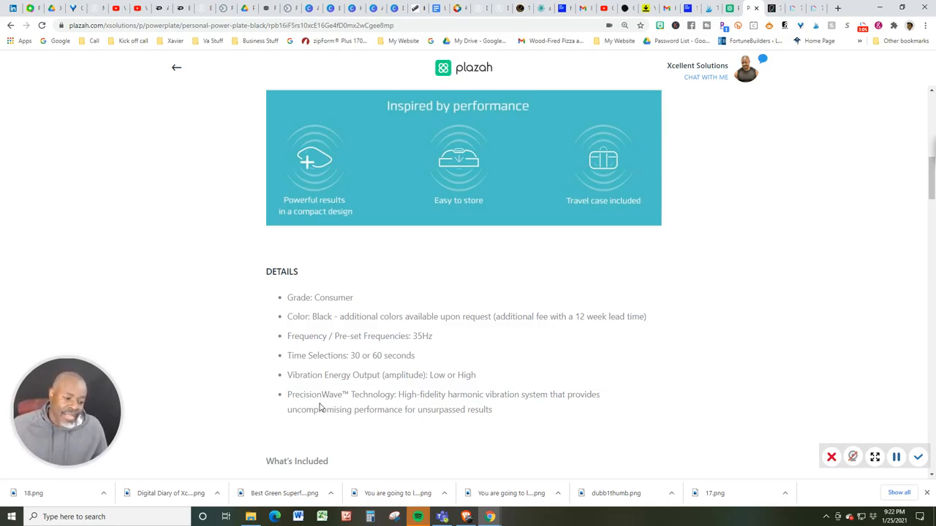
pyautogui.scroll(-2, 428, 428)
pyautogui.scroll(-1, 428, 428)
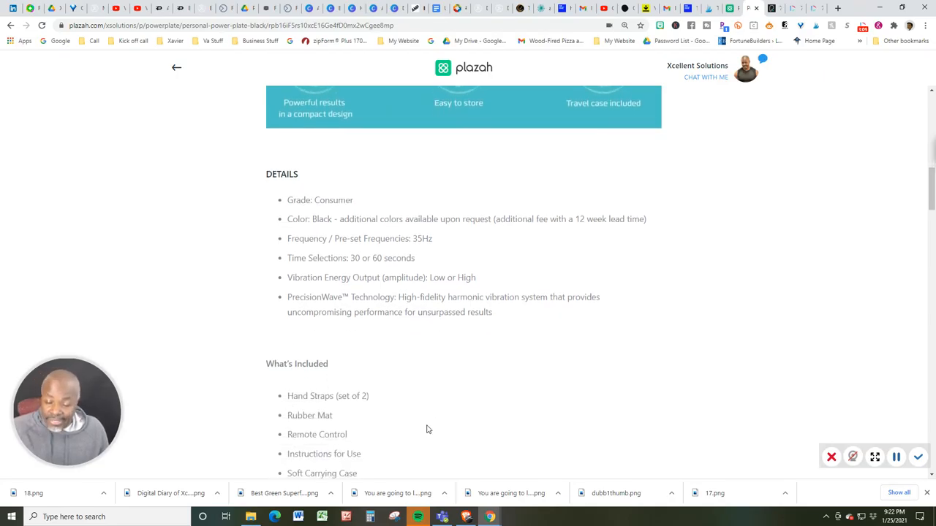
pyautogui.scroll(1, 428, 428)
pyautogui.scroll(2, 429, 428)
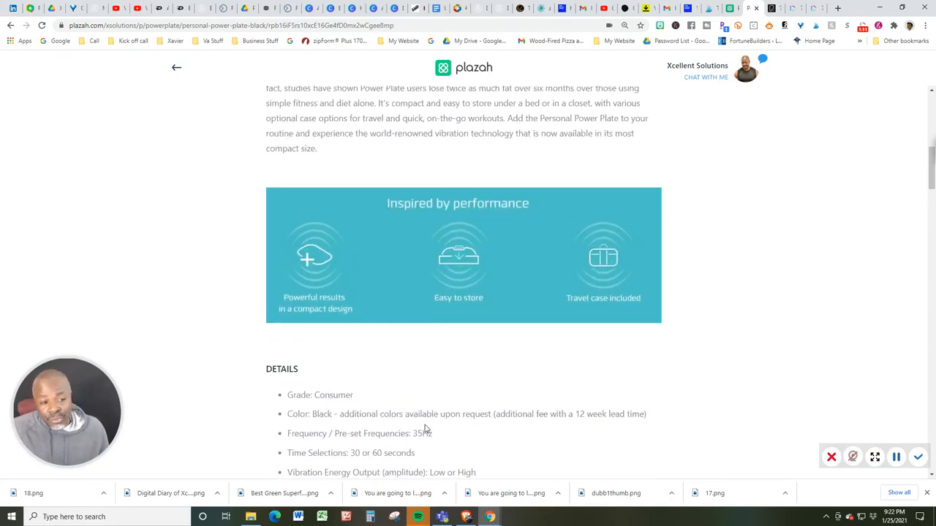
pyautogui.scroll(5, 427, 428)
pyautogui.scroll(3, 427, 429)
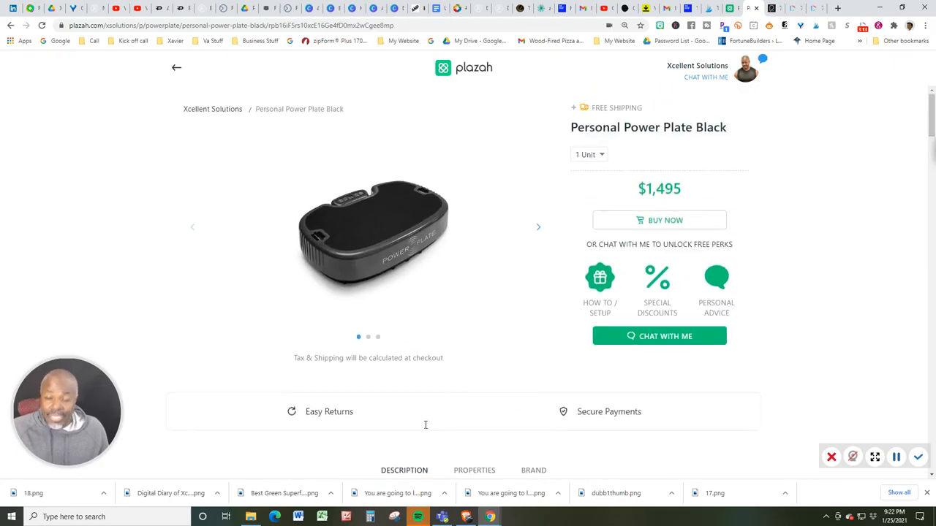